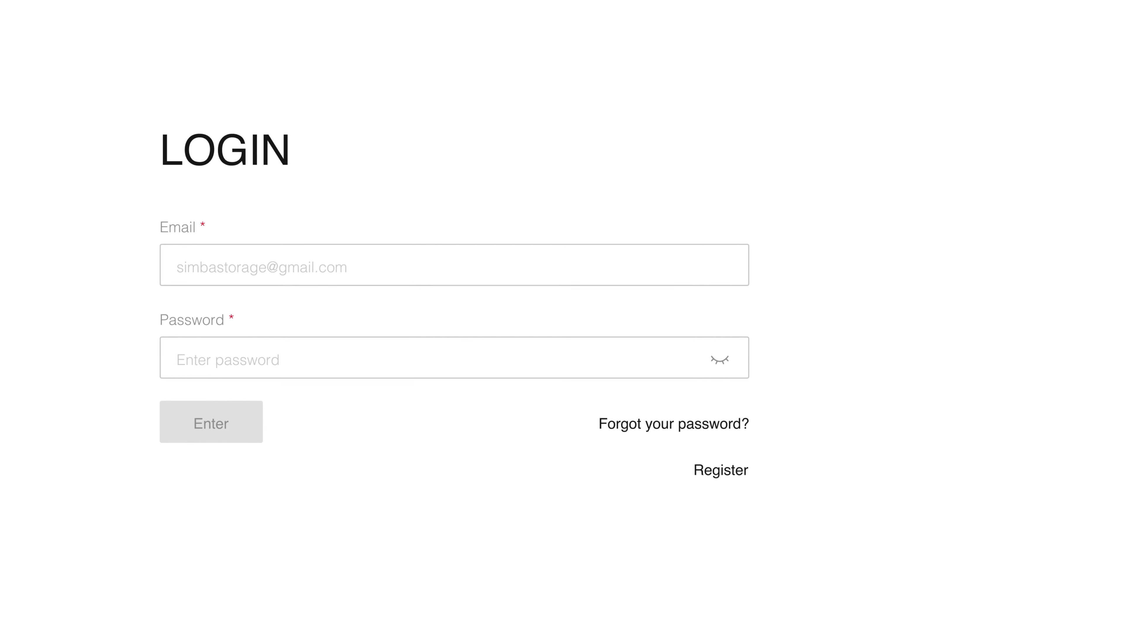
Fill the registration form with the account e-mail, a matching password twice, and the partner code
left_click(721, 470)
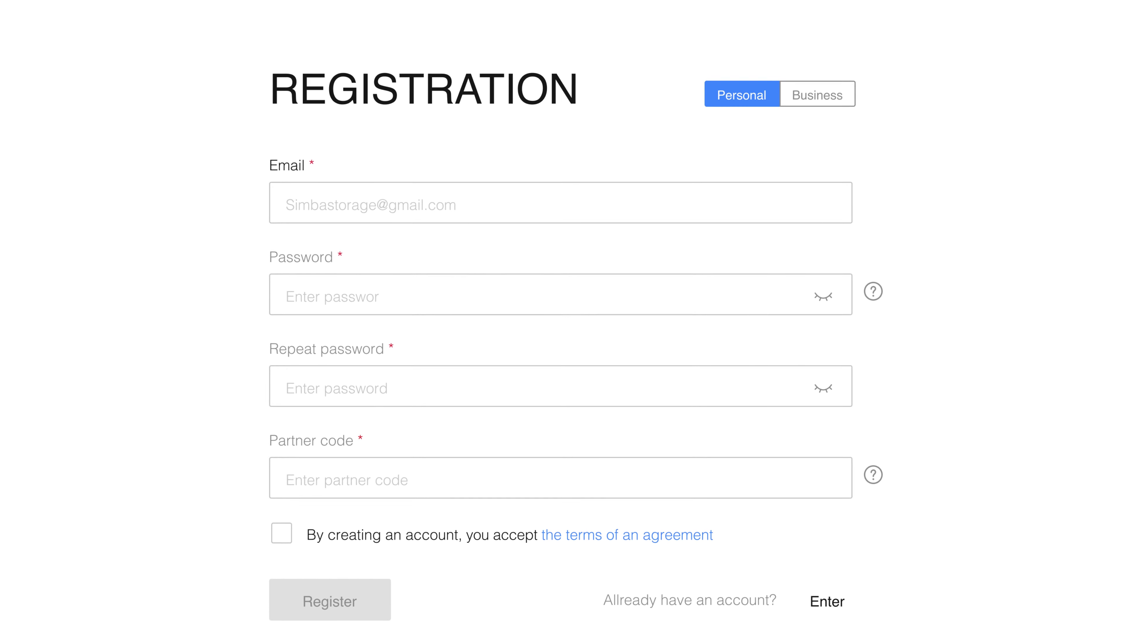
left_click(560, 202)
key("Tab")
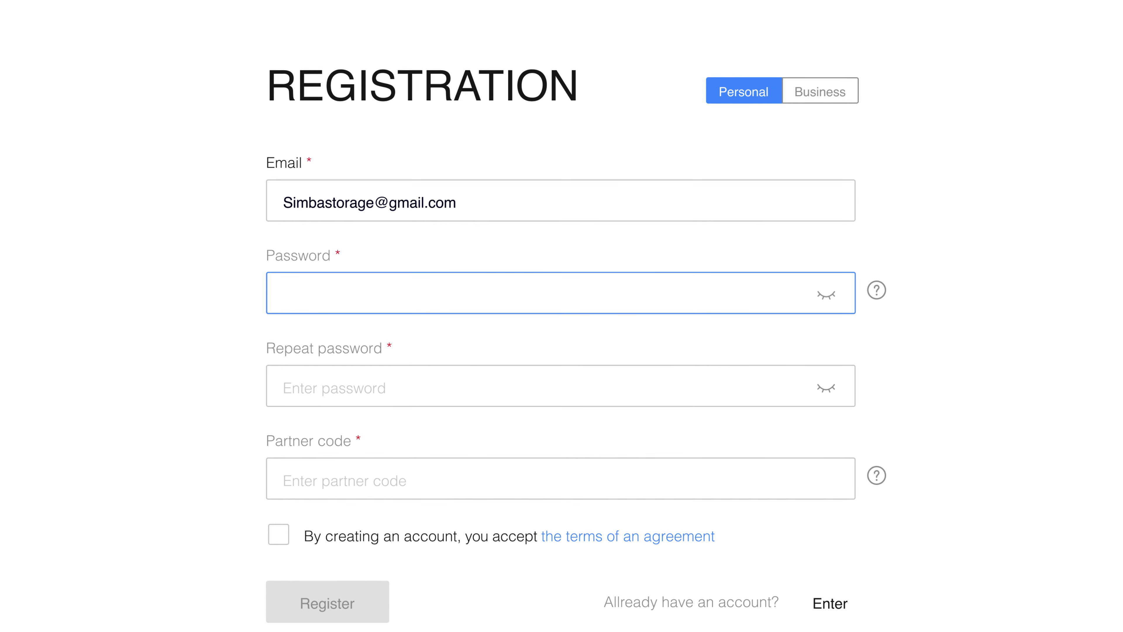
type("******************")
key("Tab")
type("******************")
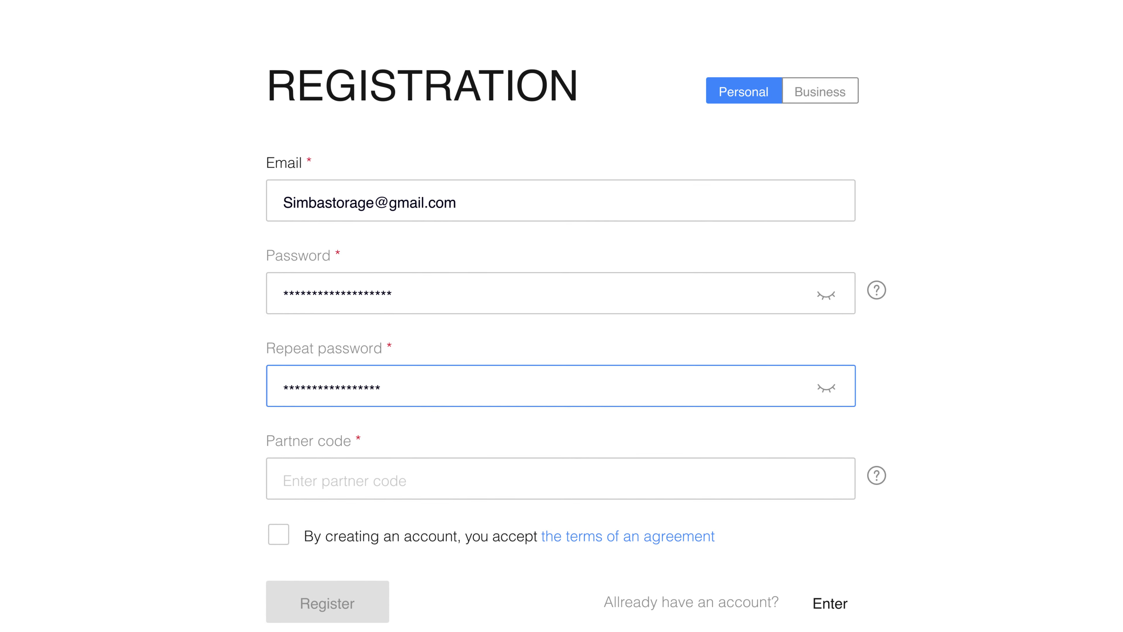
key("Tab")
key("Tab")
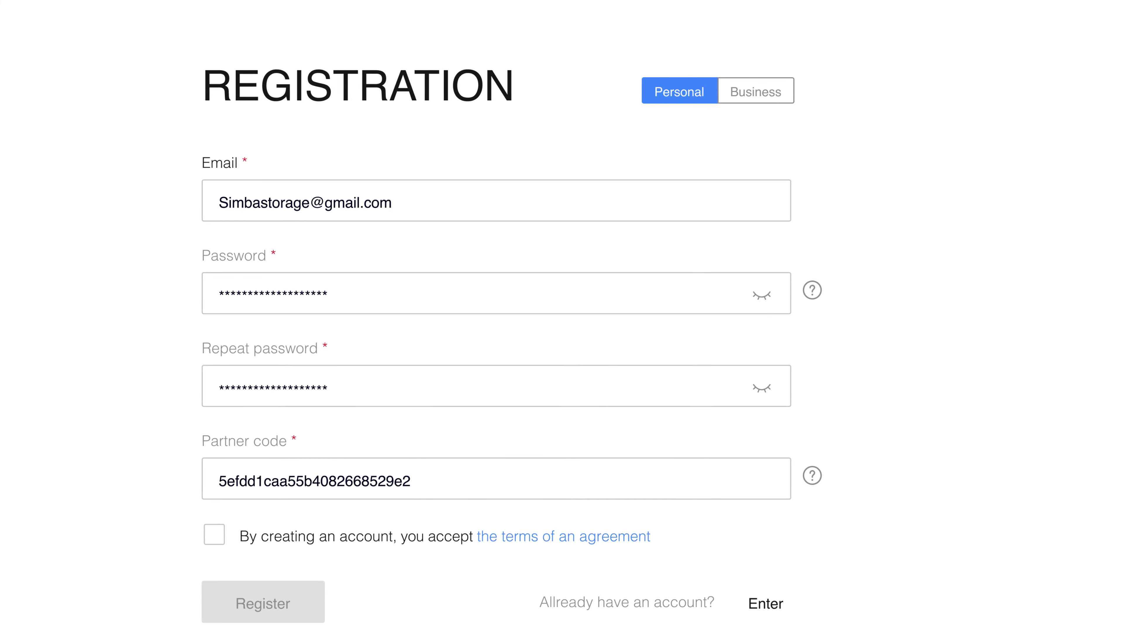
Check the partner code explanation, accept the agreement terms and submit the registration
left_click(813, 476)
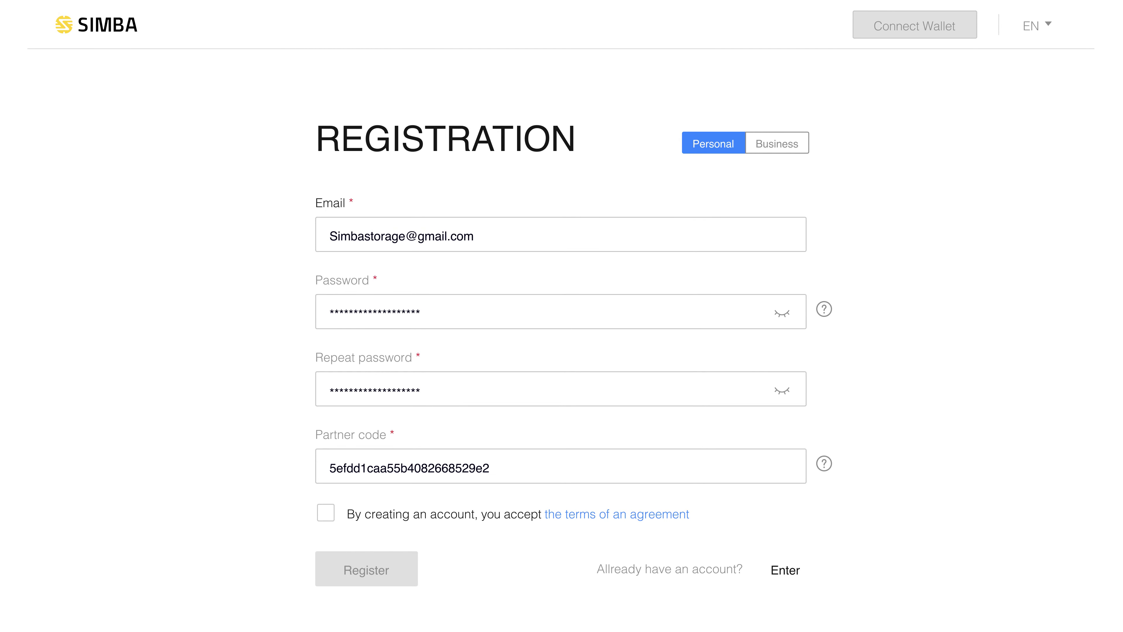
left_click(326, 513)
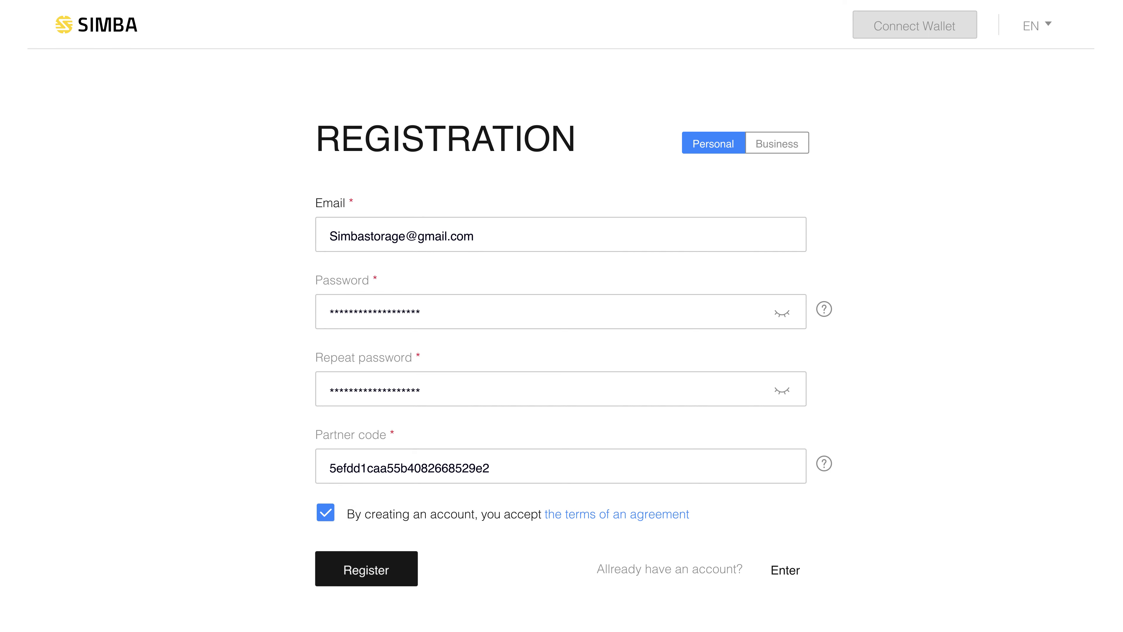
left_click(366, 571)
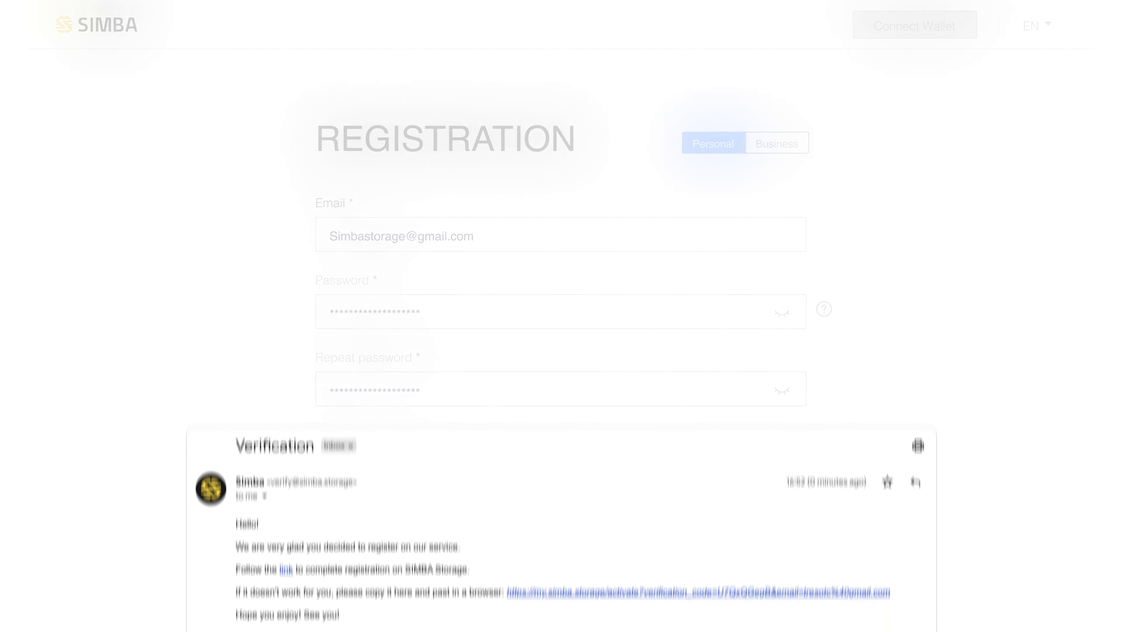
Follow the e-mail confirmation link and log in with the new account's e-mail and password
left_click(286, 347)
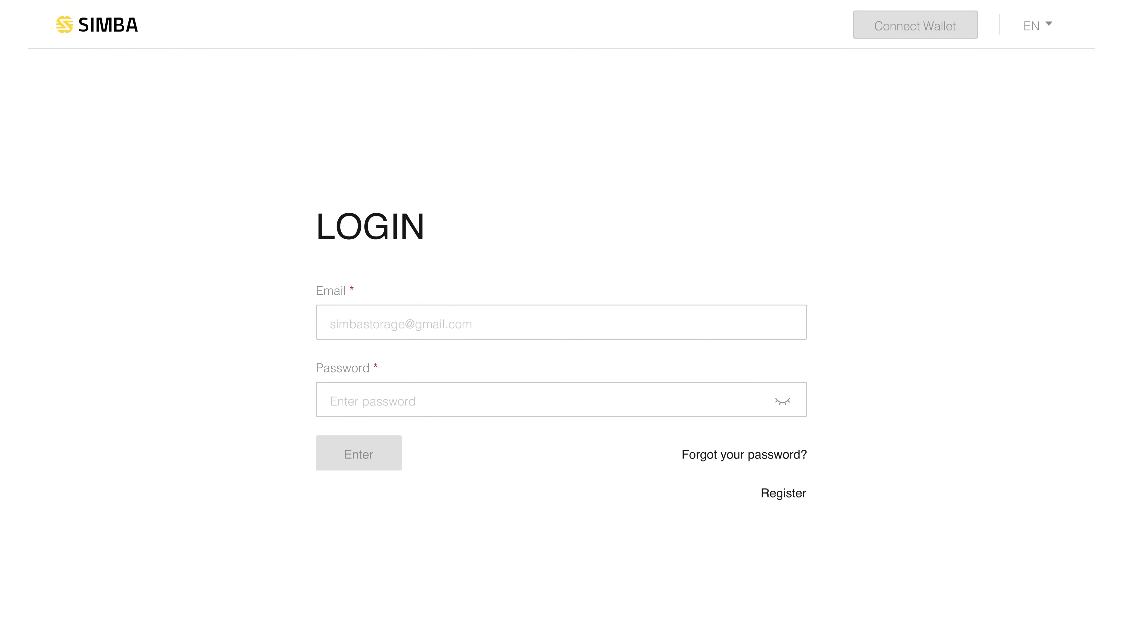
left_click(561, 322)
key("Tab")
type("****************")
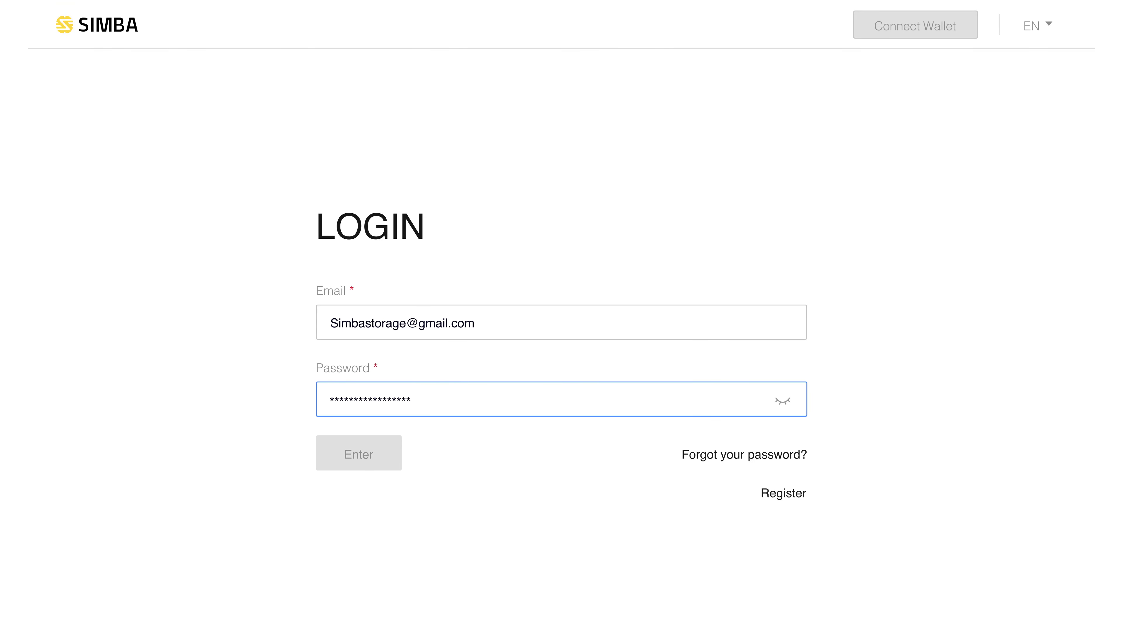
type("**")
key("Tab")
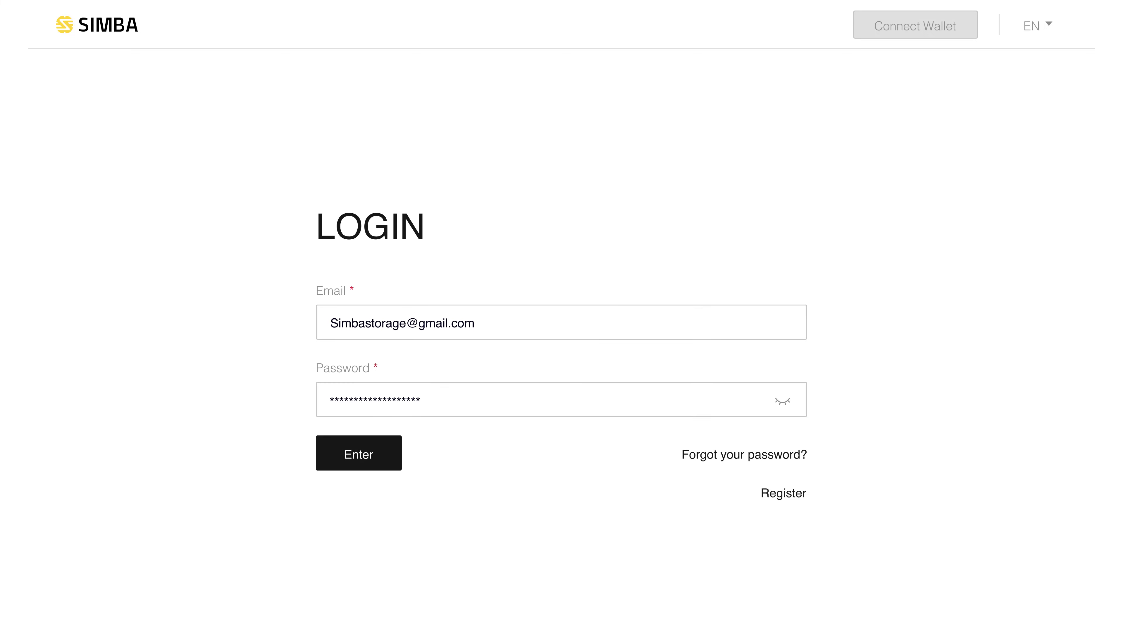
left_click(359, 453)
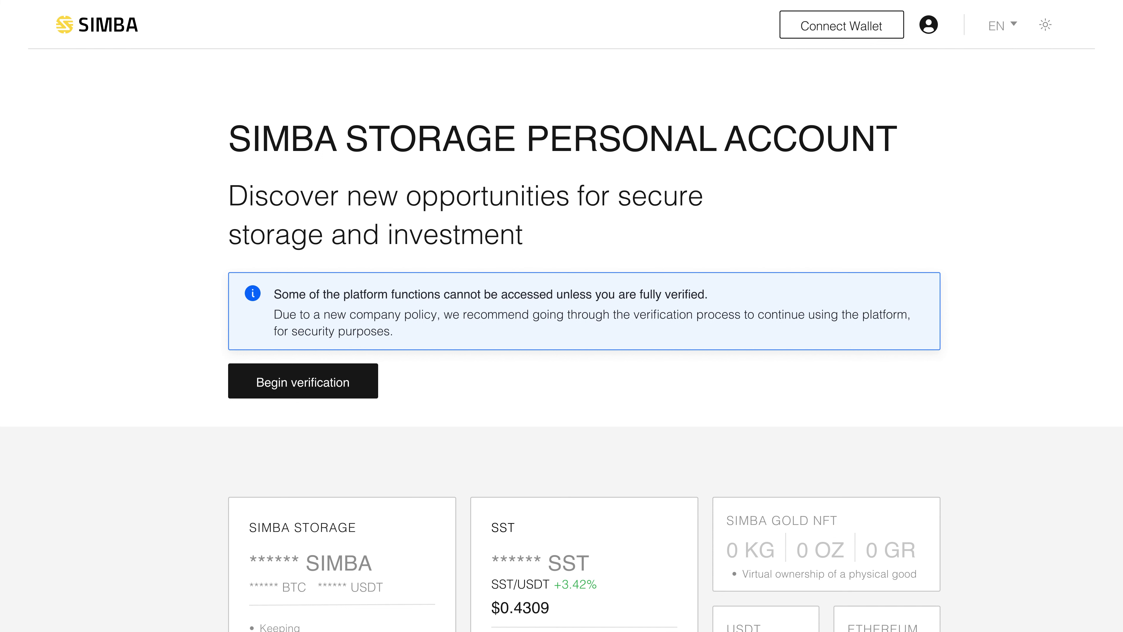
Begin verification, consent to personal data processing, and continue past the verification rules
left_click(303, 380)
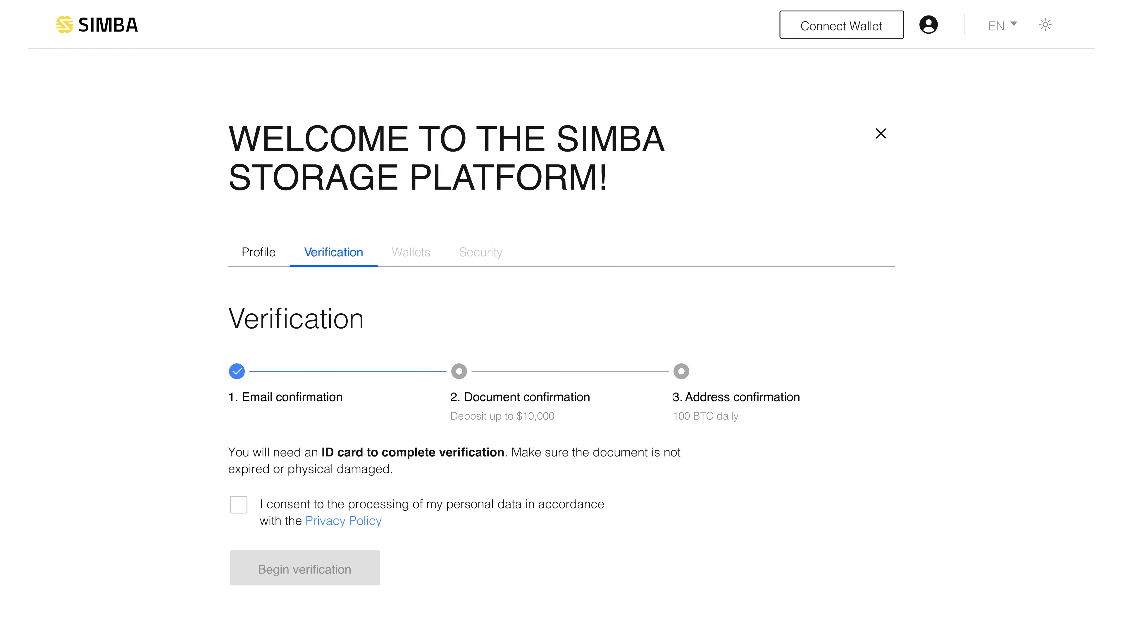
left_click(239, 504)
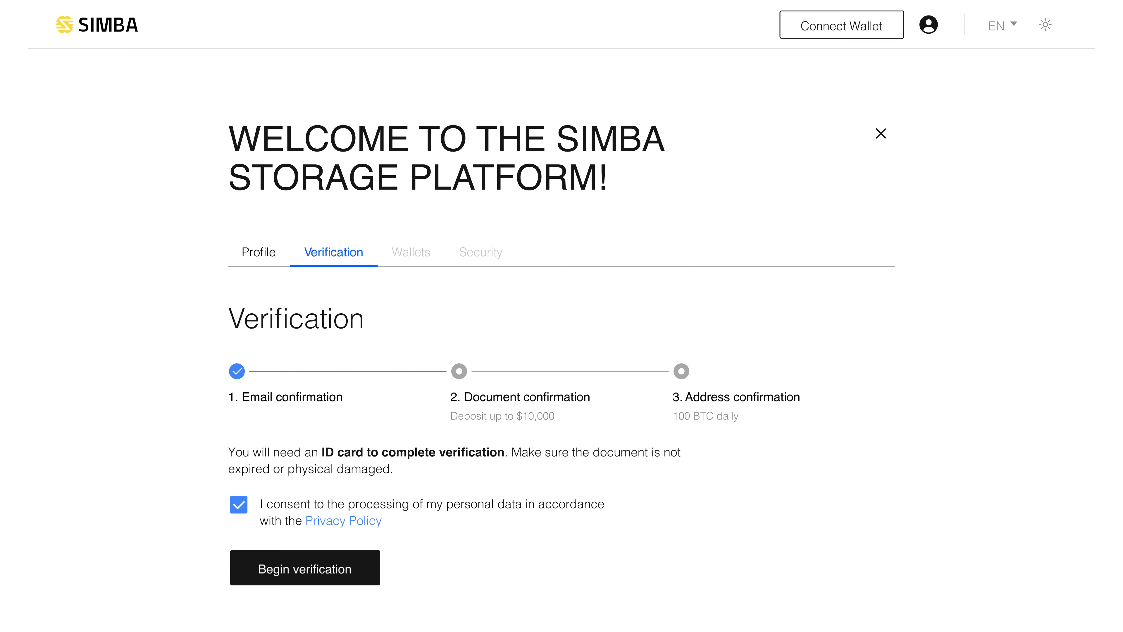
left_click(302, 568)
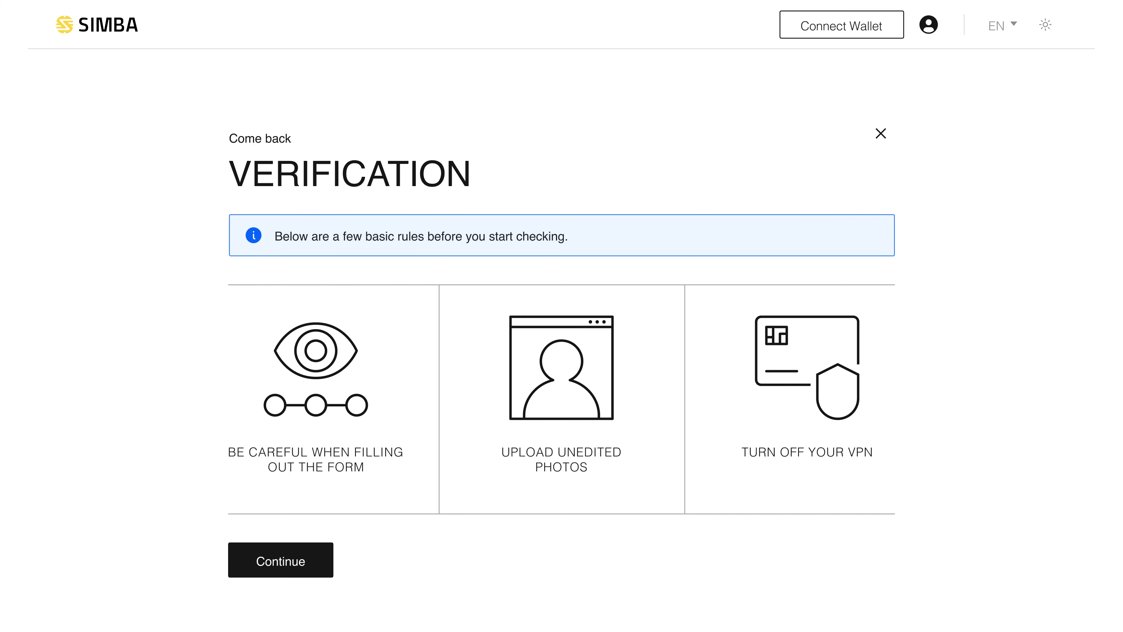
left_click(283, 561)
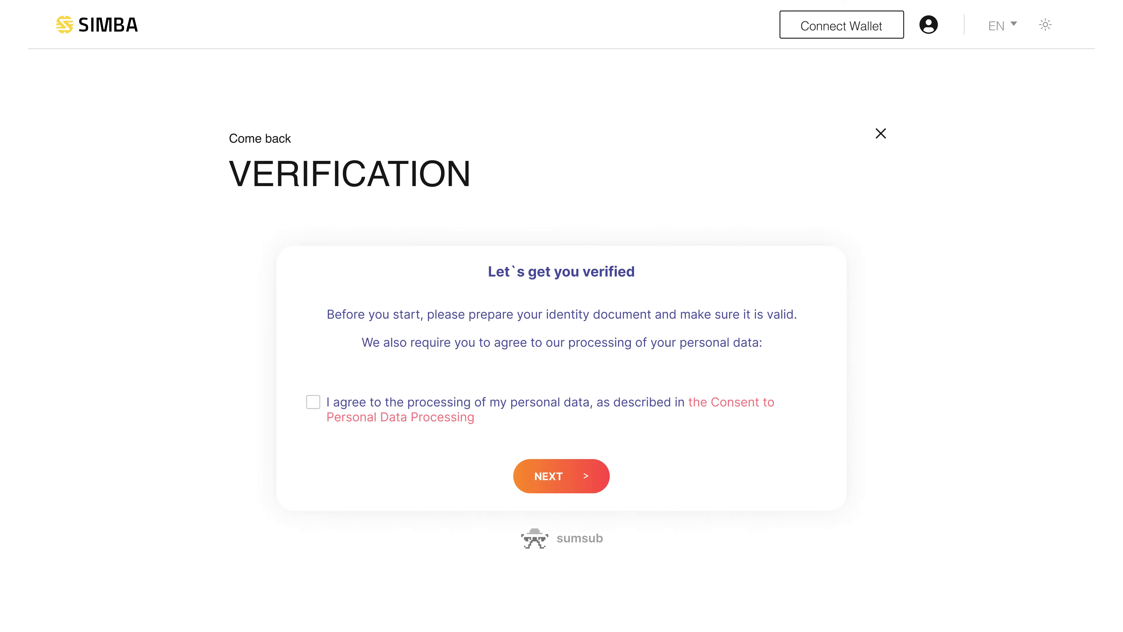
Agree to data processing and submit the applicant's first and last name
left_click(313, 402)
left_click(561, 476)
left_click(429, 407)
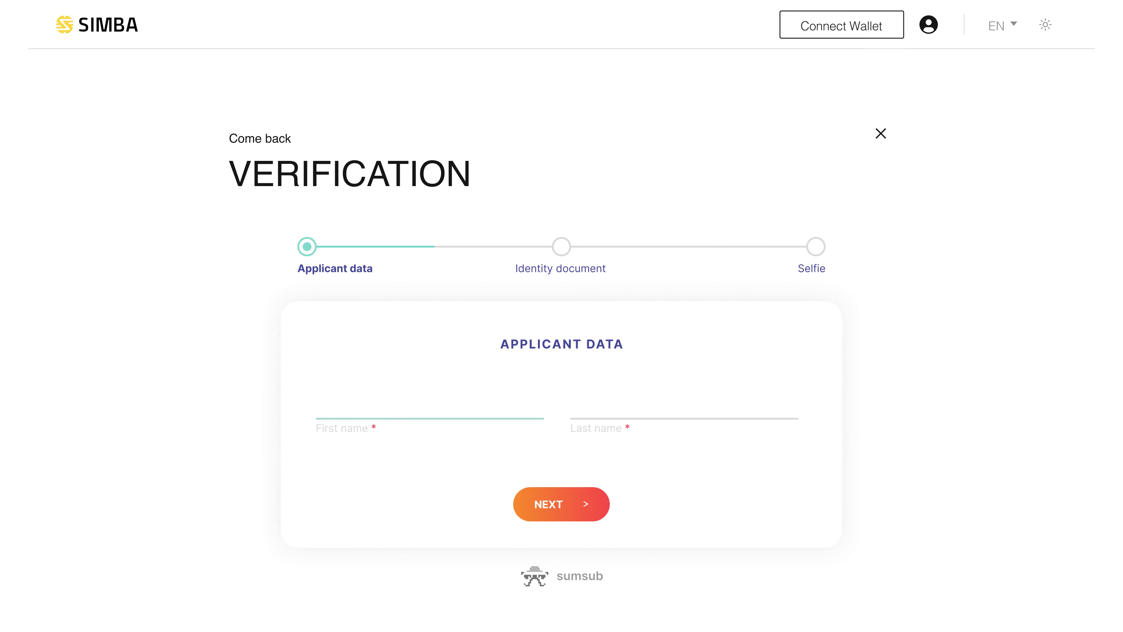
type("Simba")
key("Tab")
type("Storage")
key("Tab")
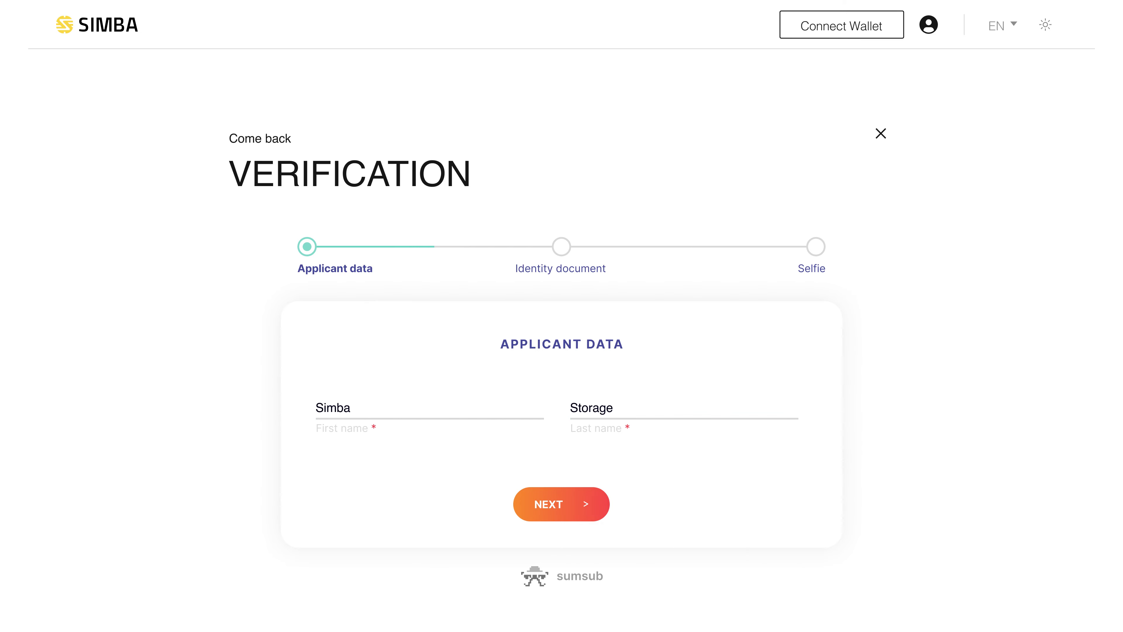
key("Return")
Choose Passport as the identity document type and proceed to the next step
scroll(562, 316, "down", 2)
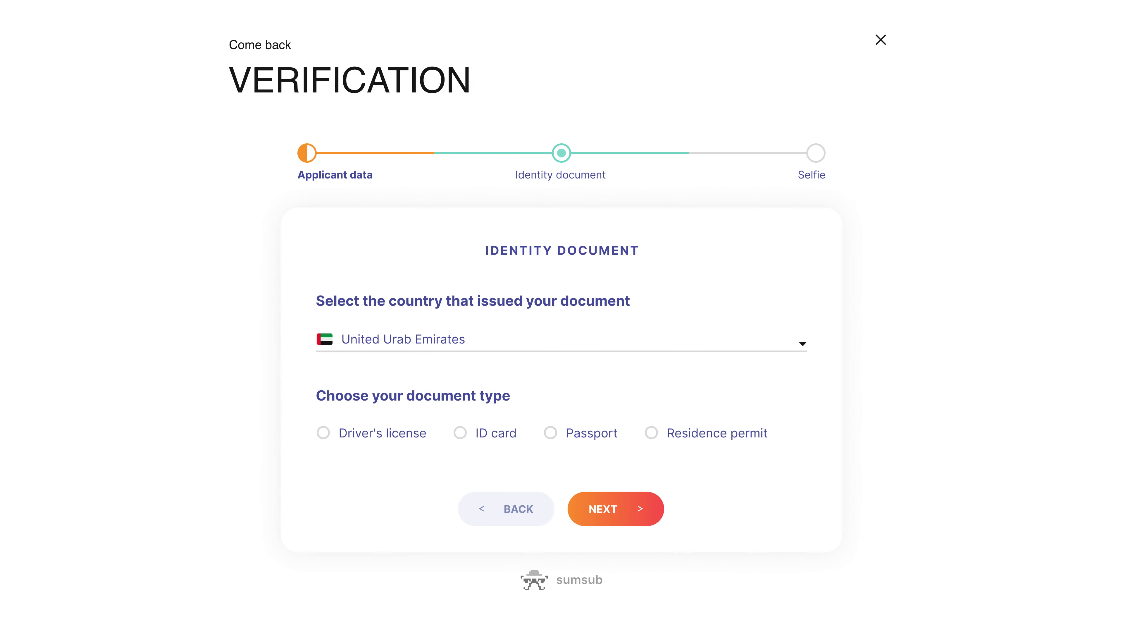
left_click(550, 432)
scroll(552, 432, "down", 10)
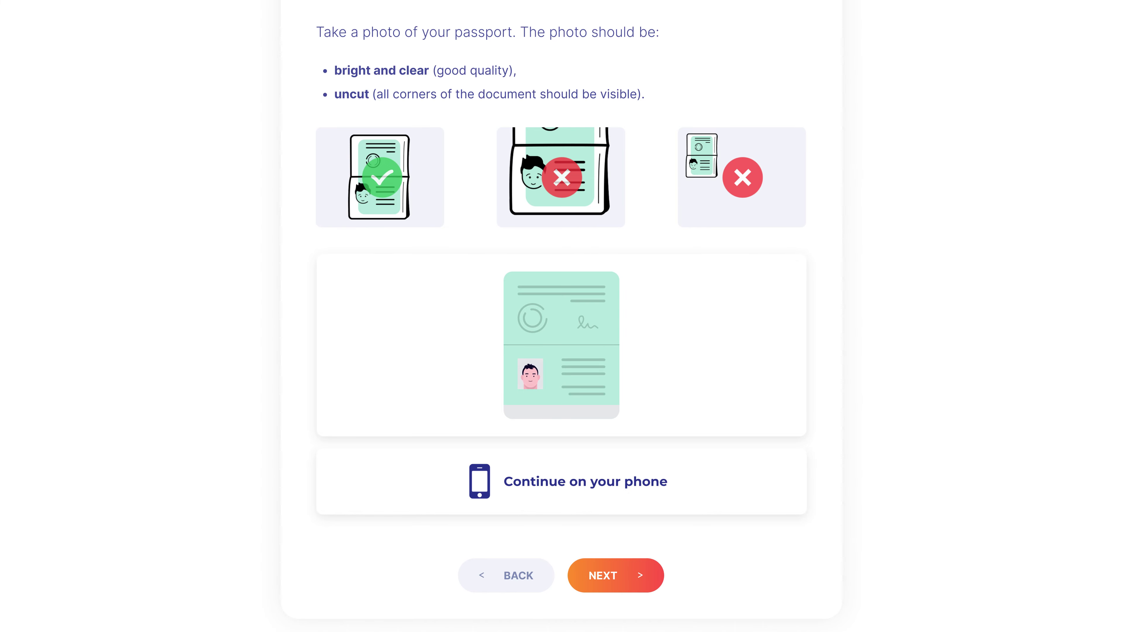
left_click(619, 575)
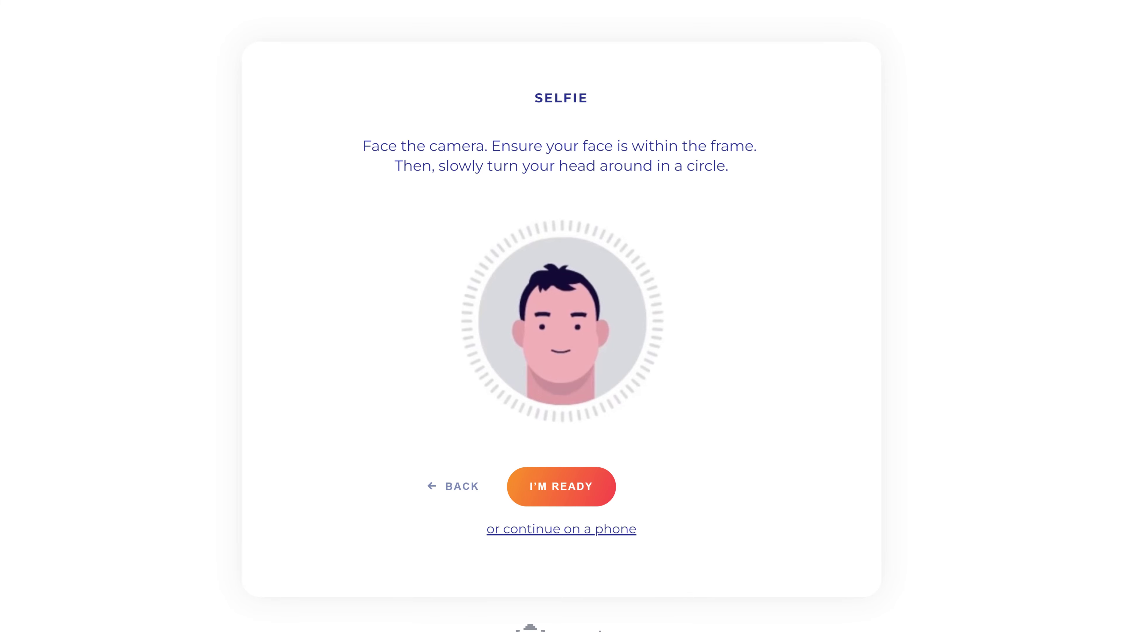
Do the selfie head-movement check on a phone instead of the computer
left_click(561, 486)
left_click(563, 529)
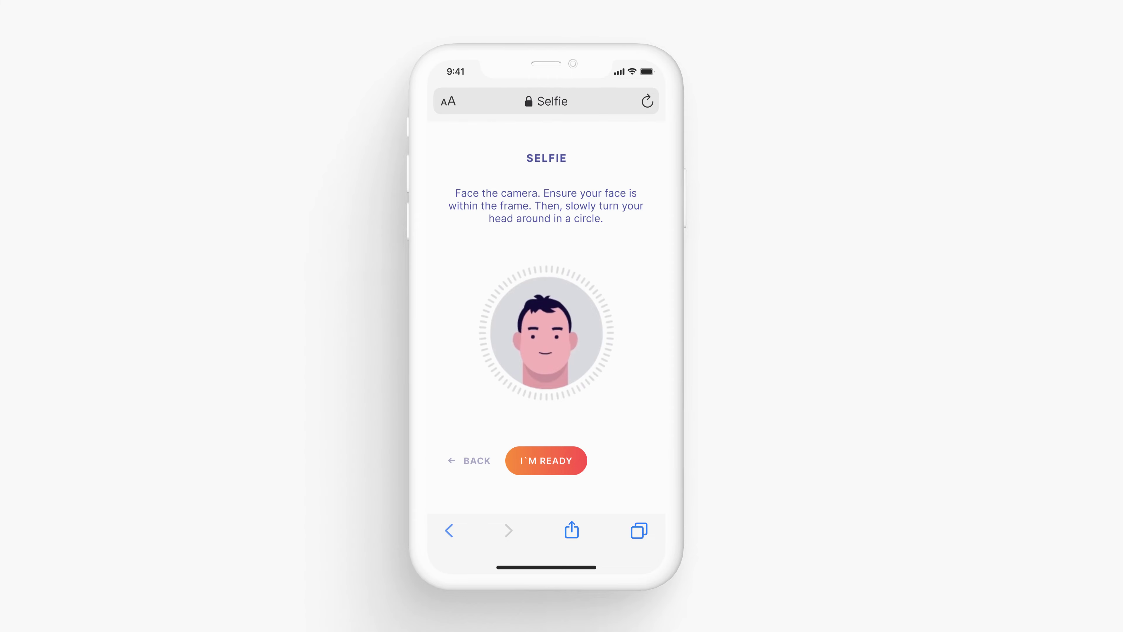
left_click(546, 461)
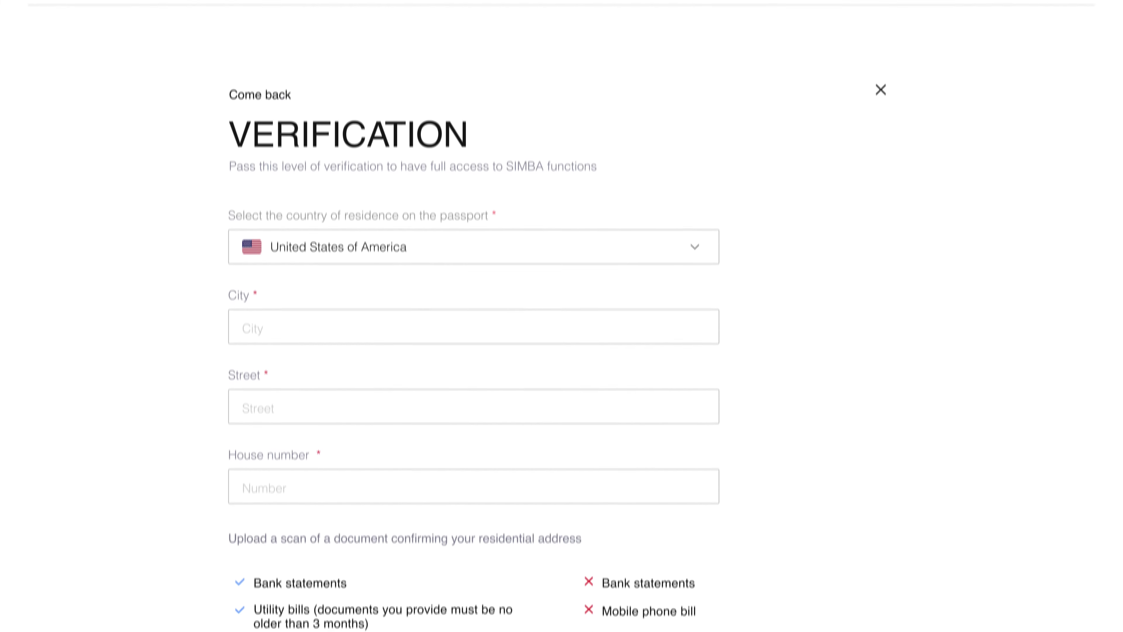
Enter the residential city, street and house number, then submit the address confirmation
scroll(561, 318, "down", 2)
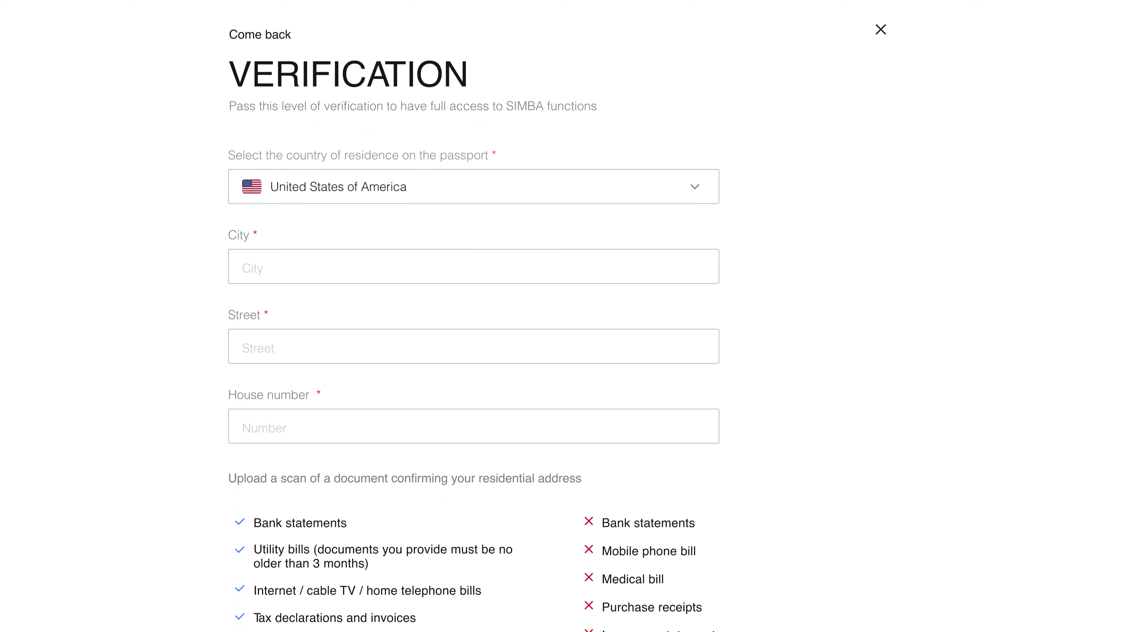
left_click(474, 264)
type("Simba City")
left_click(474, 346)
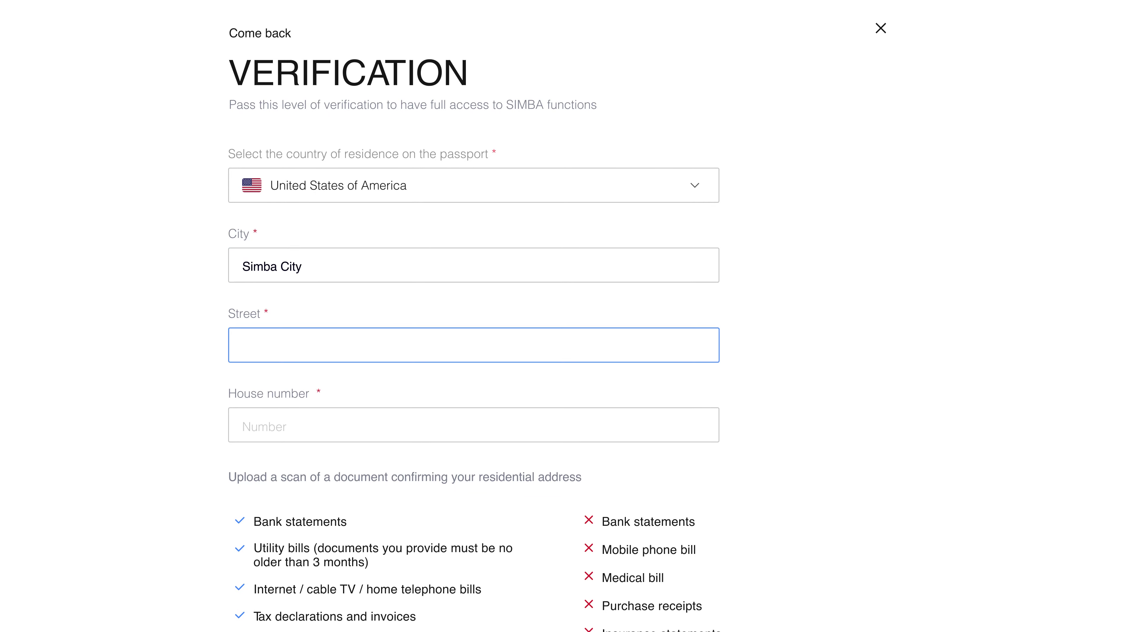
type("Storage Street")
left_click(473, 425)
type("77a")
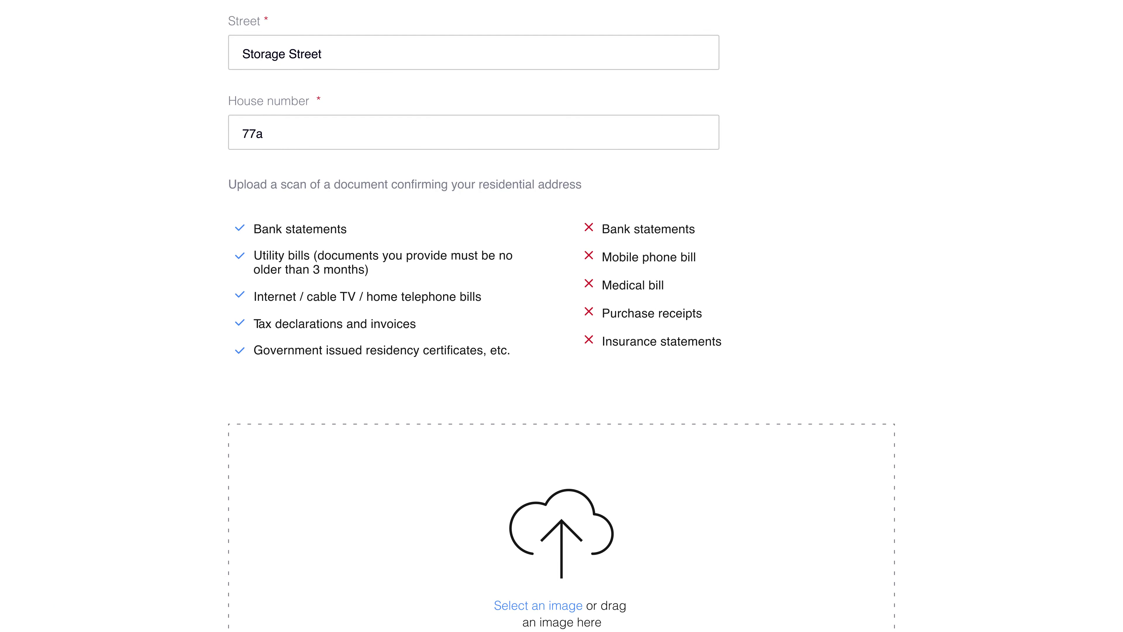
scroll(562, 316, "down", 4)
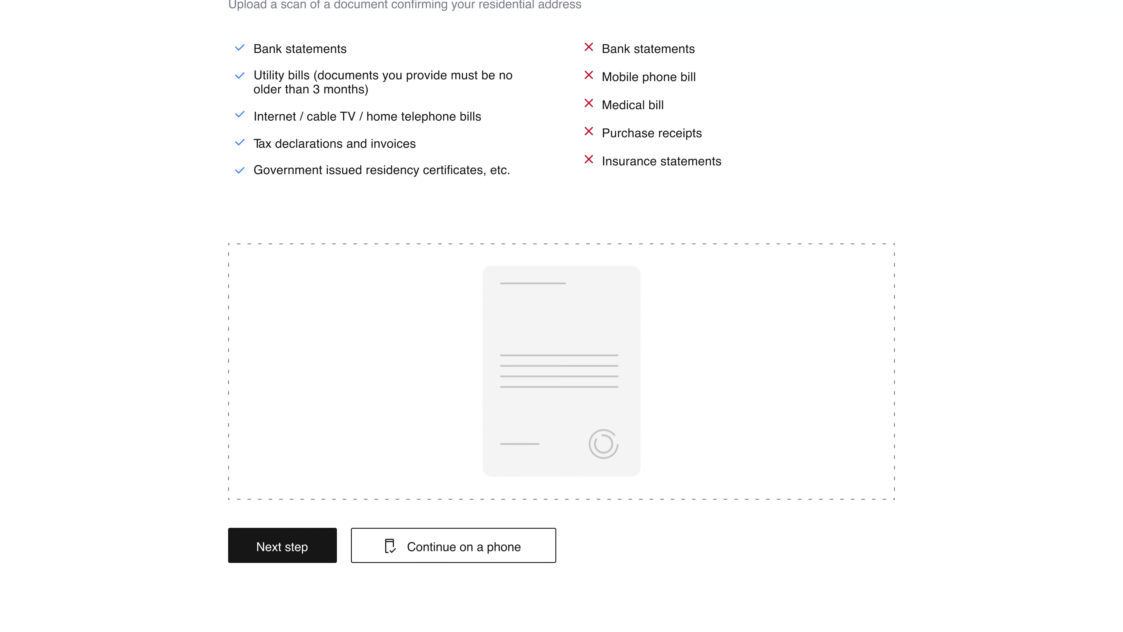
left_click(284, 544)
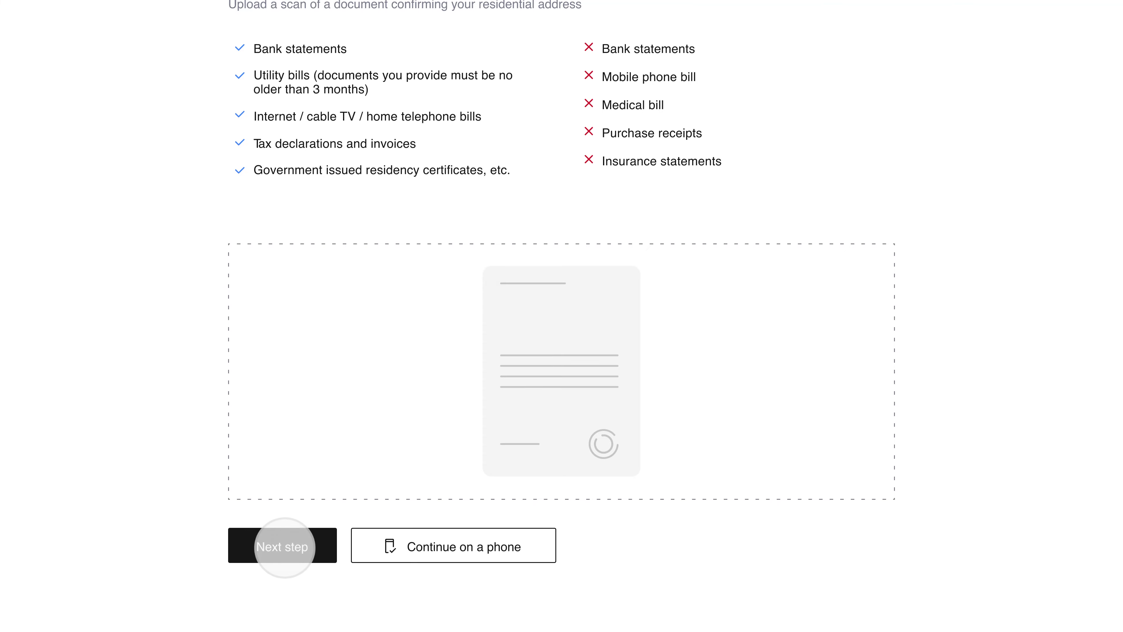